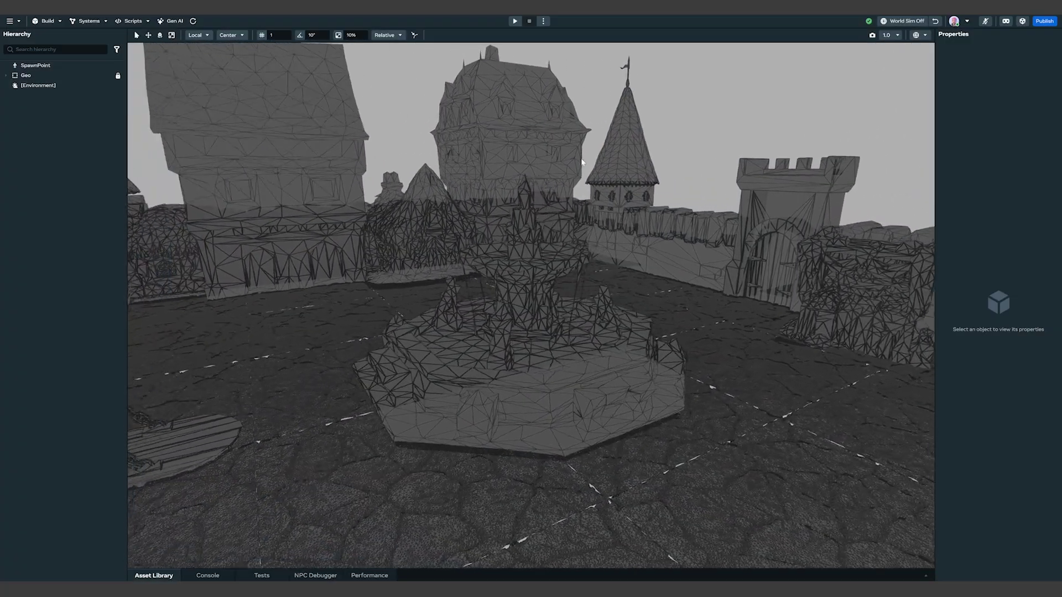
Zoom out over the fountain square and bring up the viewport's render-mode list
scroll(561, 161, down, 5)
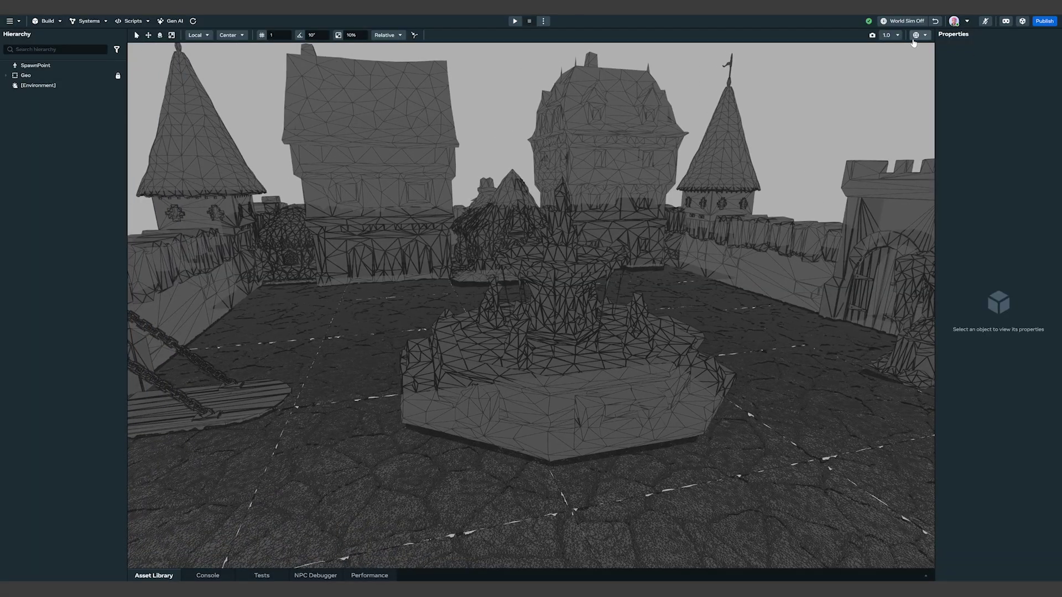
click(918, 35)
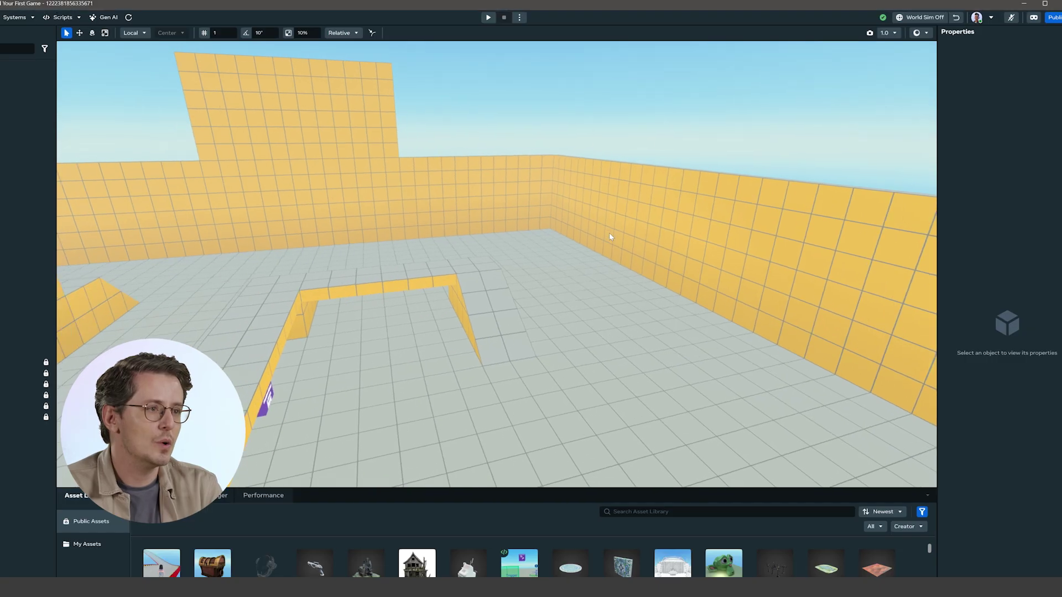
Reframe the view over the U-shaped rail and switch the viewport to Solid wireframe
right_drag(438, 221, 424, 244)
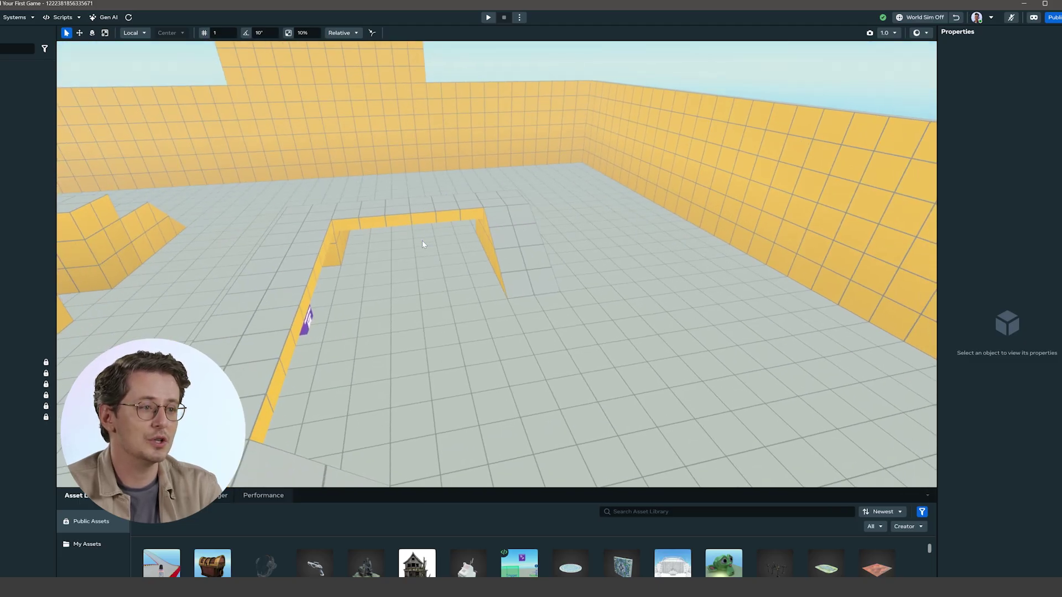
right_drag(505, 221, 458, 163)
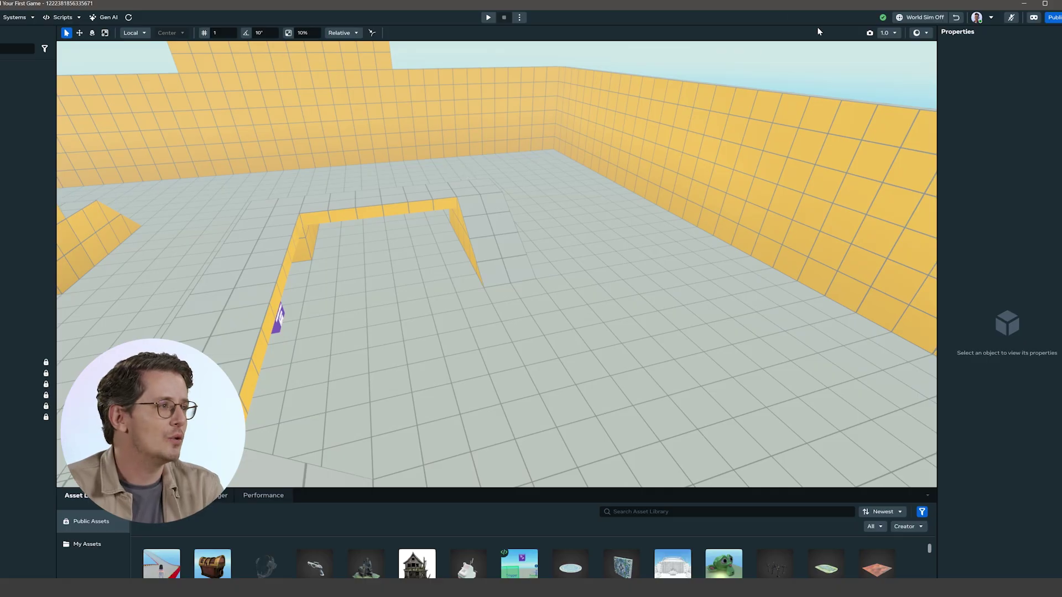
click(926, 33)
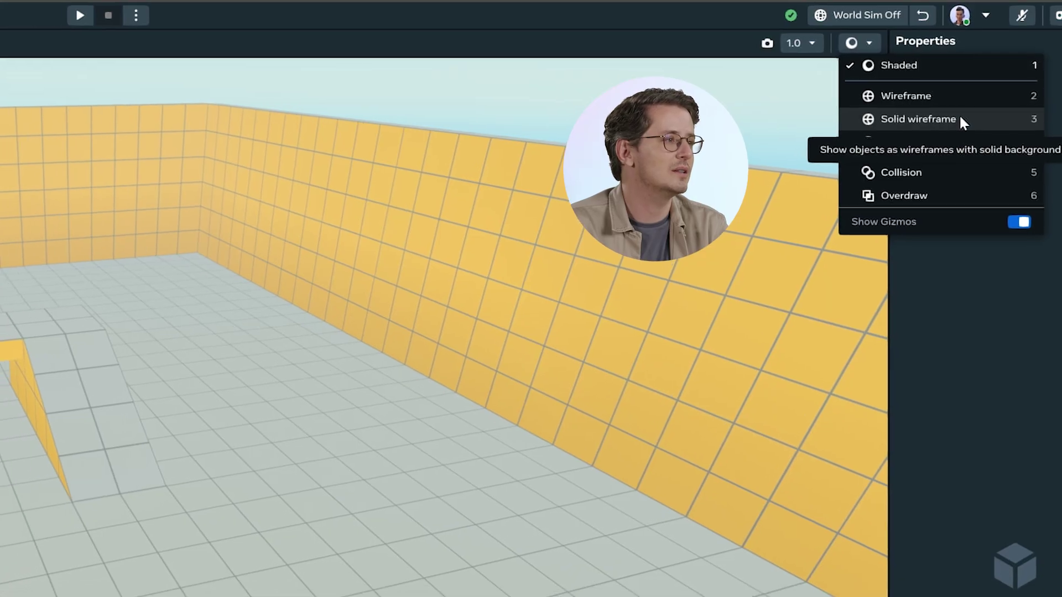
click(961, 119)
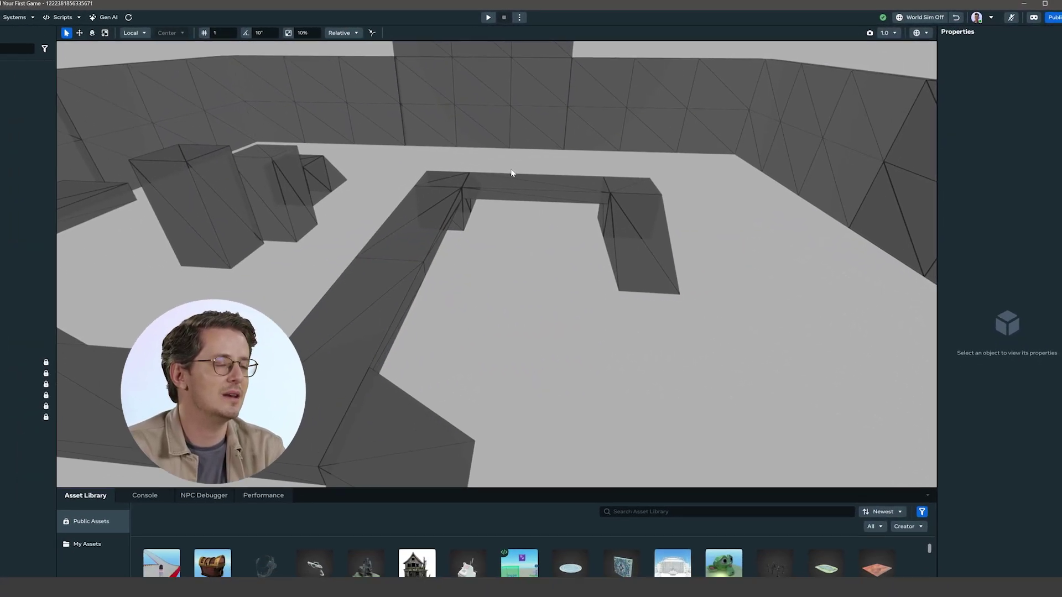
Fly the wireframe view toward the far wall, then pull back to frame the whole wall and ramp
right_drag(655, 156, 598, 217)
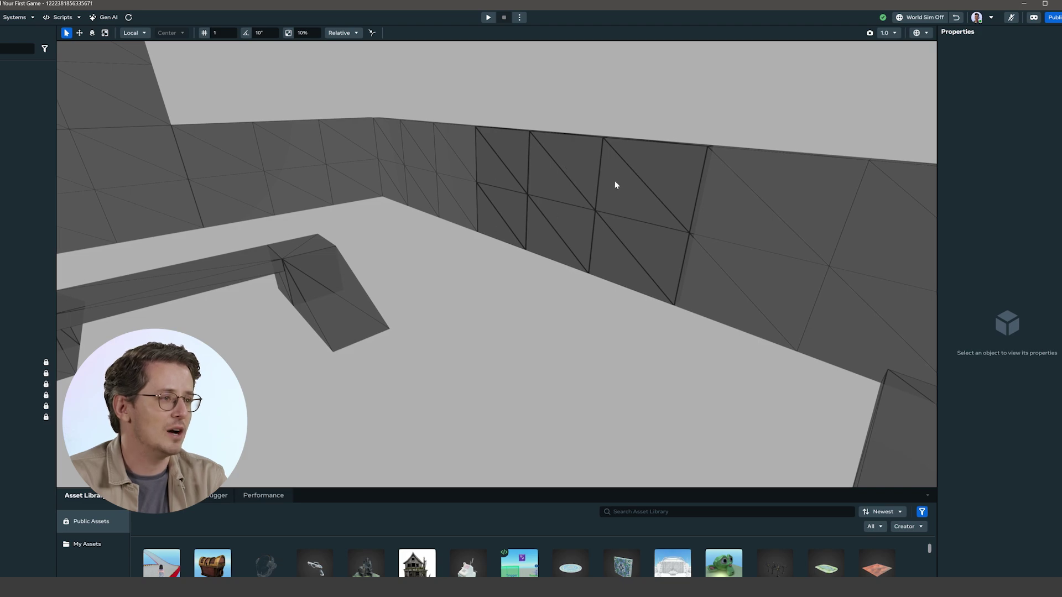
right_drag(615, 184, 570, 213)
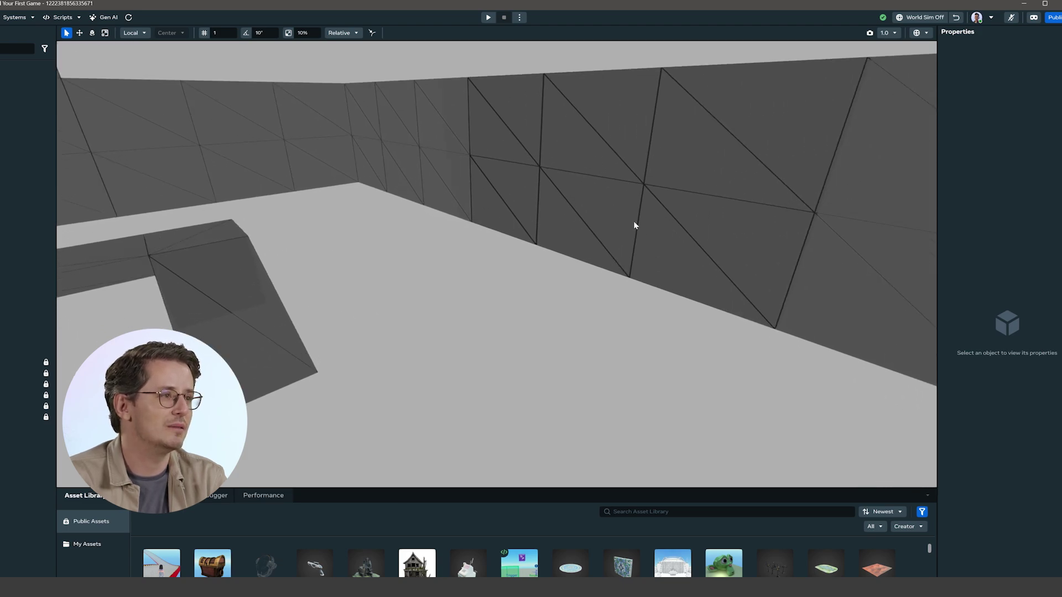
scroll(603, 152, down, 3)
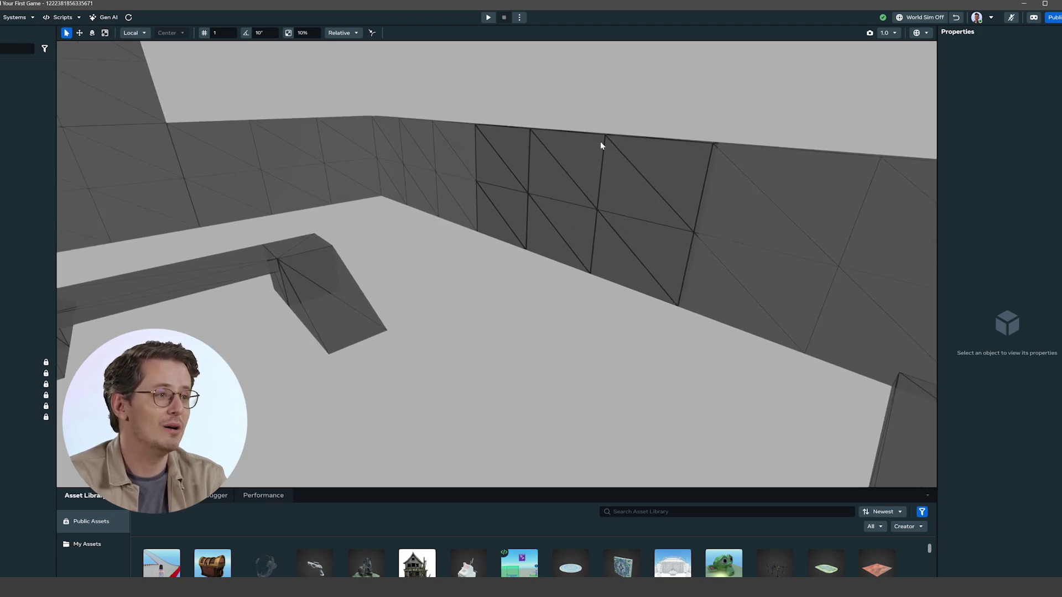
right_drag(445, 115, 745, 336)
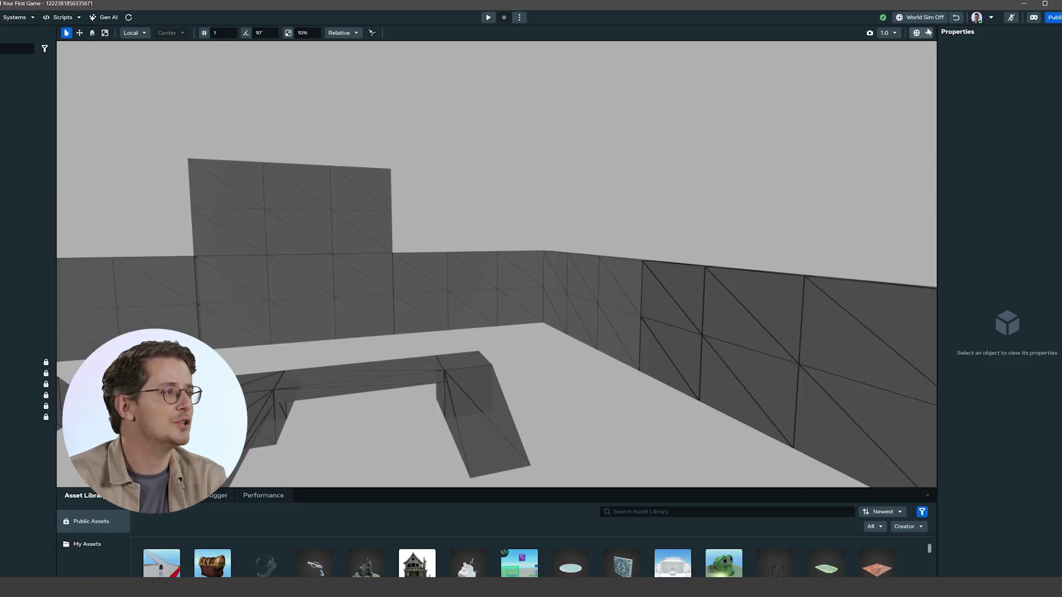
Switch the viewport to Overdraw and swing the view around the wall and ramp
click(927, 33)
click(947, 117)
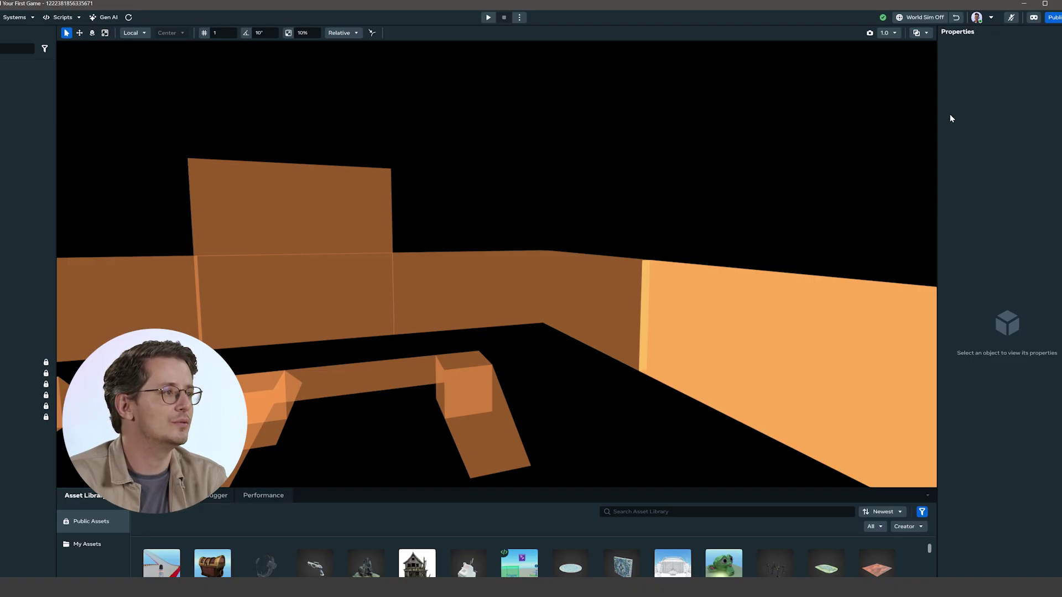
right_drag(385, 293, 322, 275)
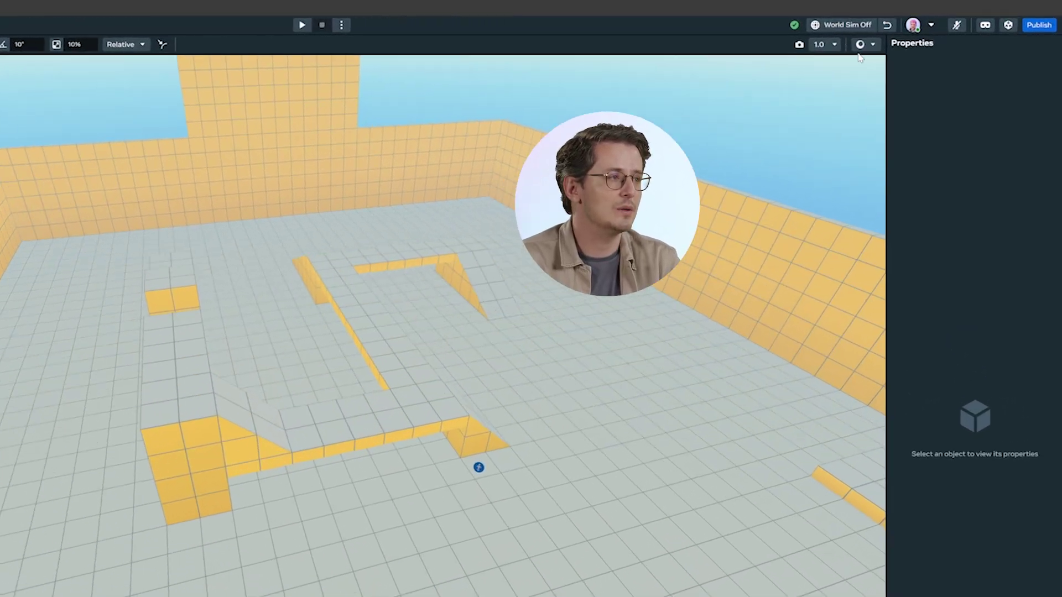
Put the viewport back in Solid wireframe and orbit closer to the room
click(917, 35)
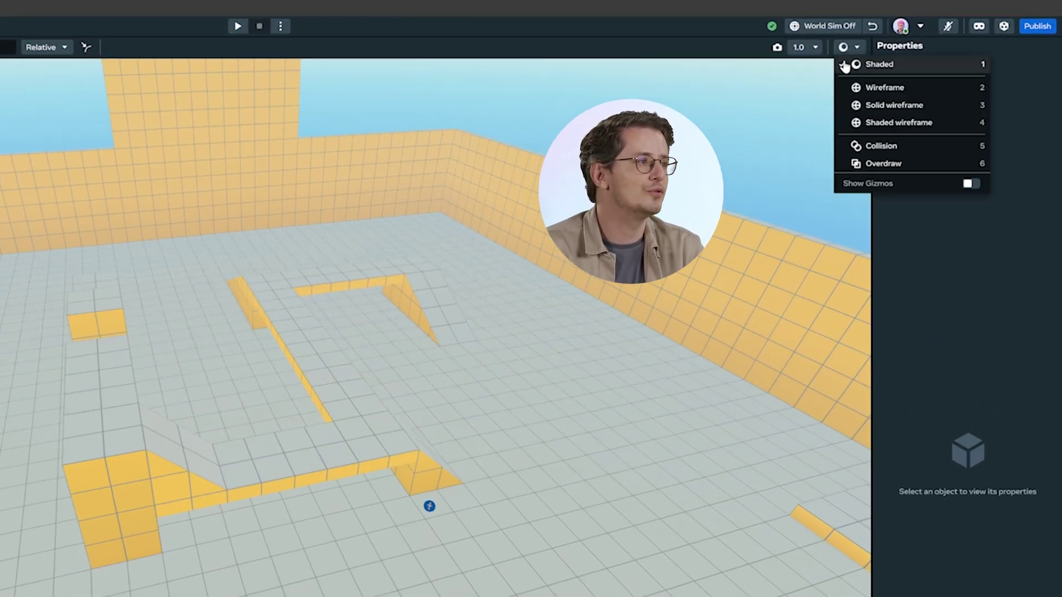
click(858, 106)
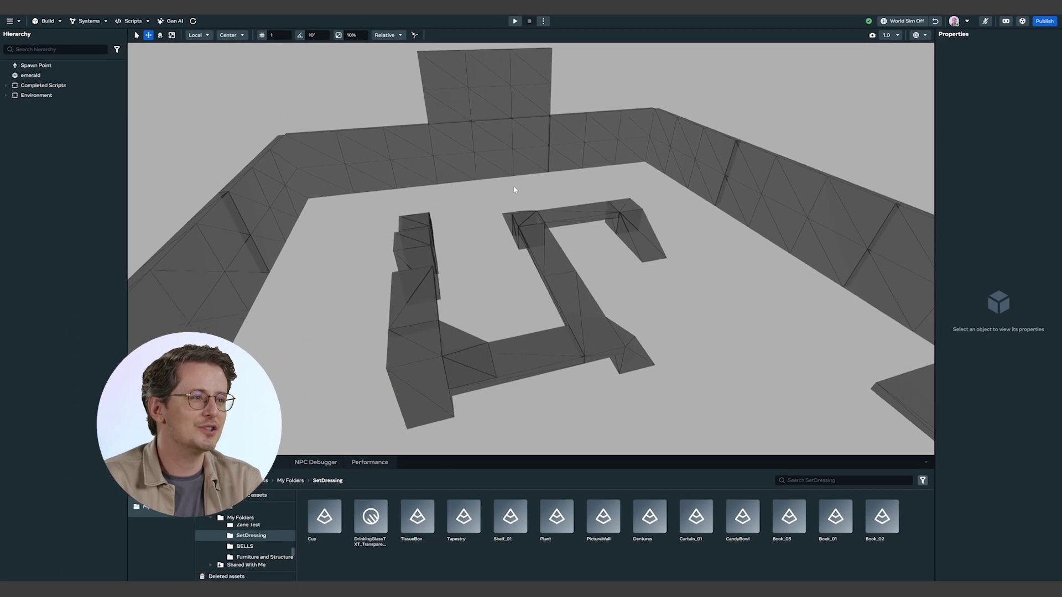
right_drag(515, 190, 489, 186)
Place a CandyBowl on the floor, a Plant by the right-hand ramp, and a TissueBox nearby
scroll(488, 185, up, 5)
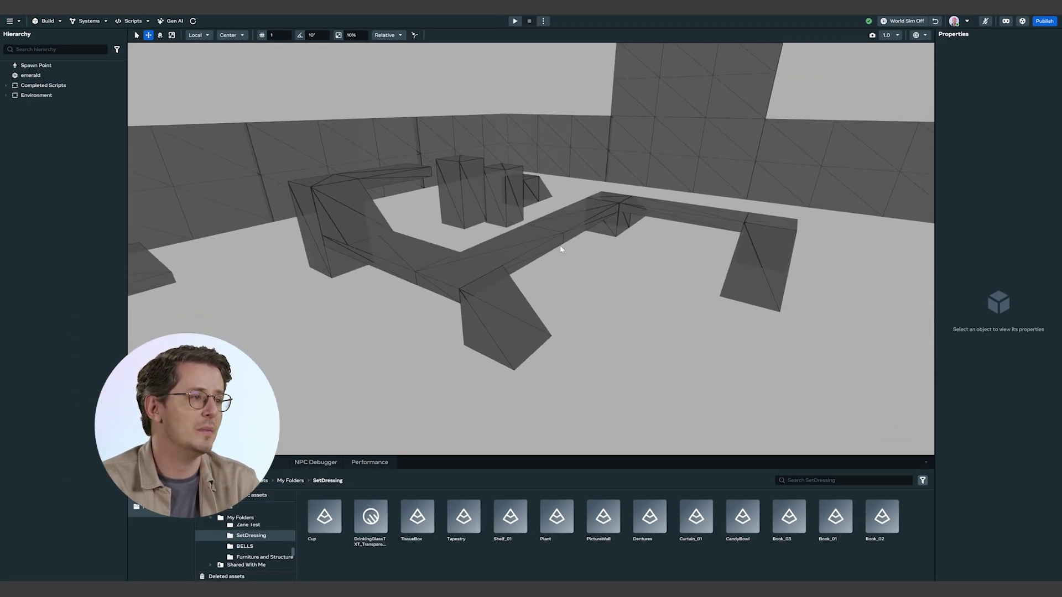
drag(733, 515, 533, 250)
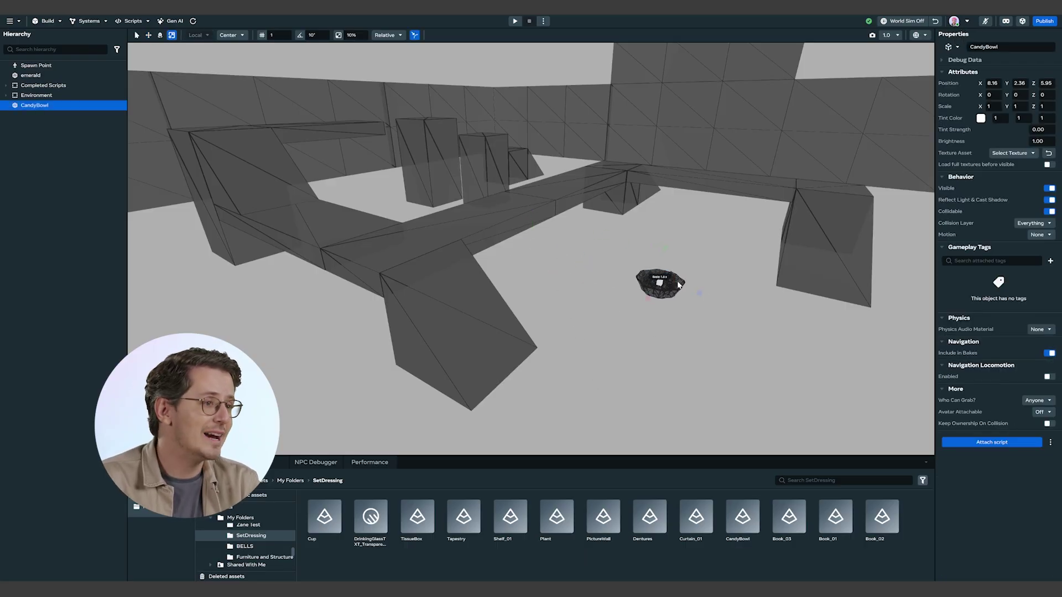
drag(557, 518, 796, 311)
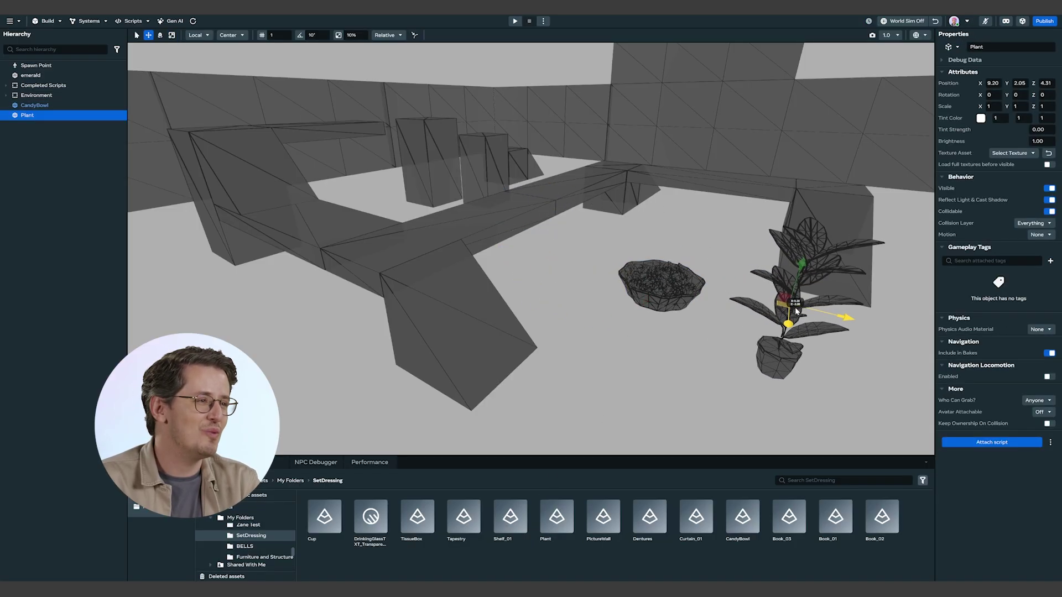
drag(417, 518, 532, 251)
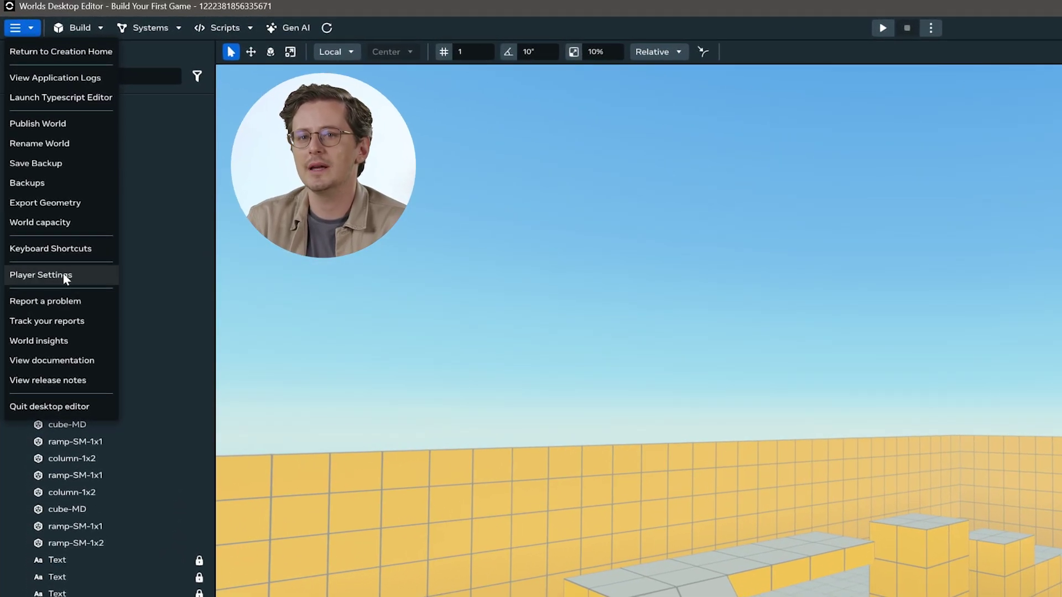
click(65, 275)
scroll(634, 385, down, 5)
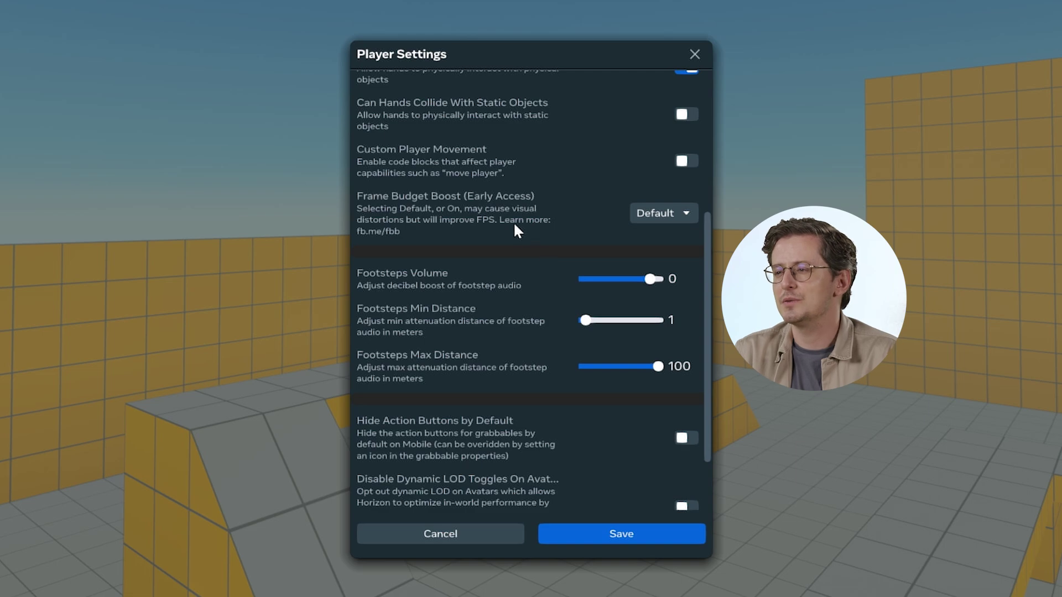
scroll(508, 223, up, 3)
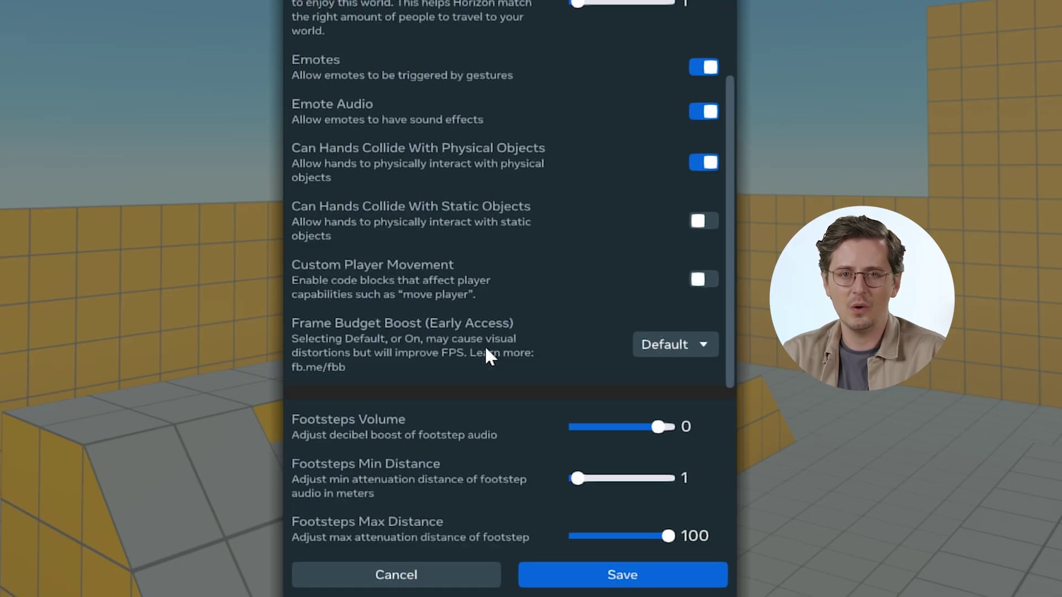
scroll(475, 332, down, 5)
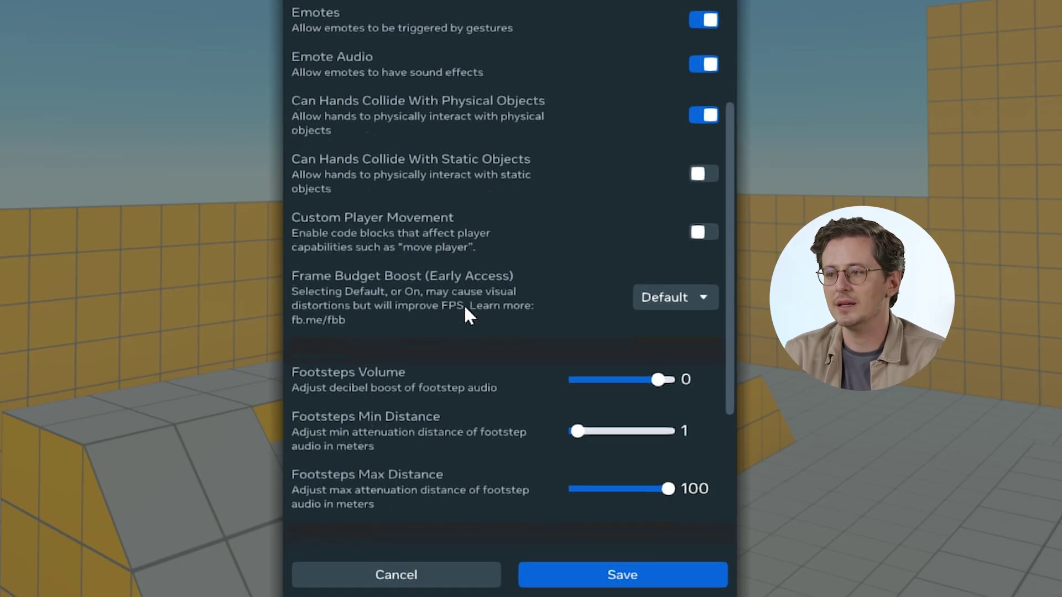
scroll(596, 400, up, 1)
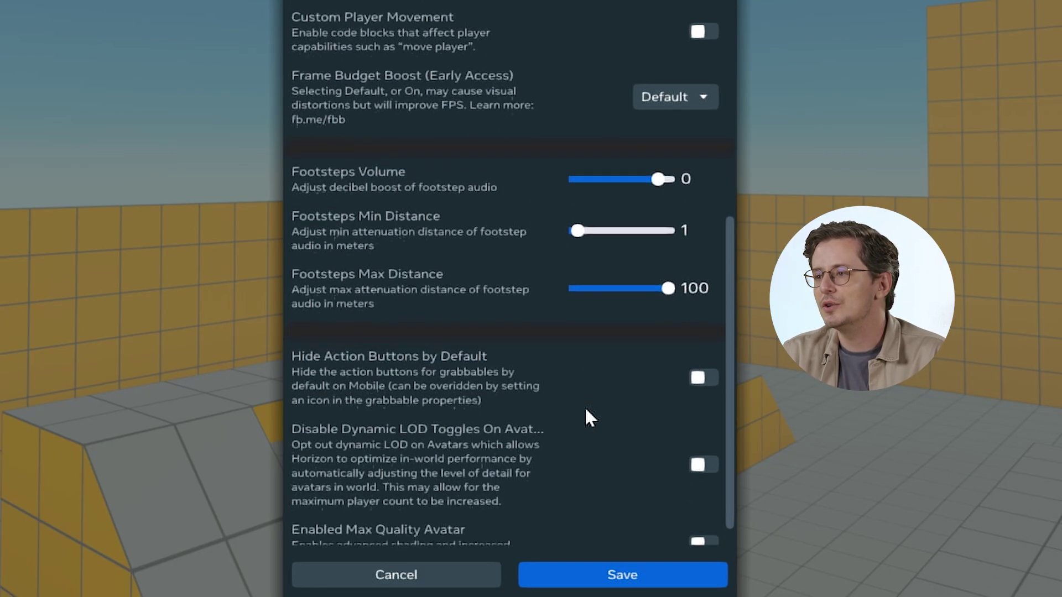
scroll(586, 410, down, 1)
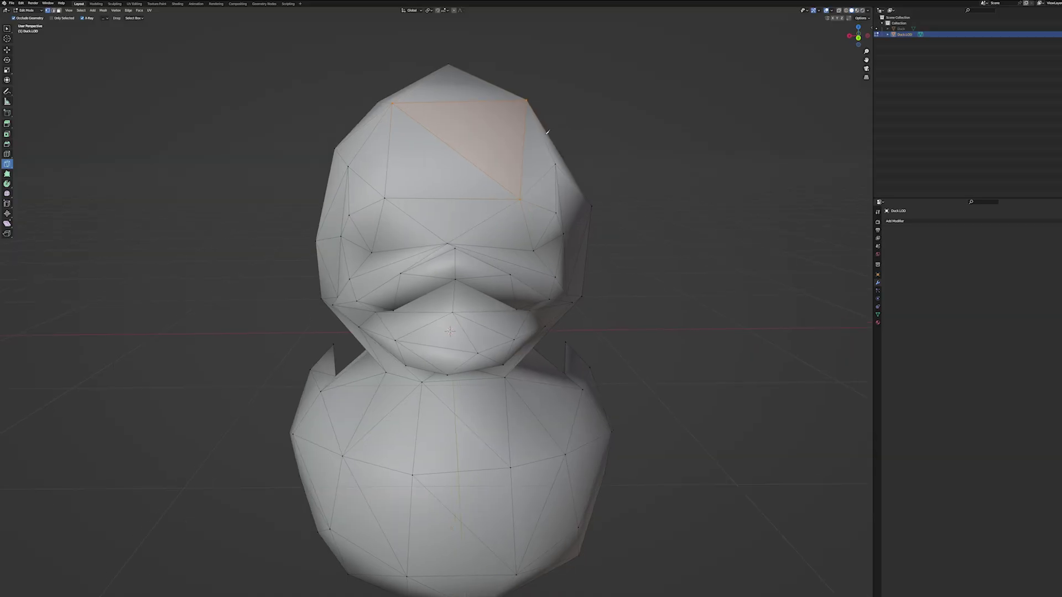
Orbit around the low-poly duck to inspect it from the front and side
mouse_move(554, 133)
middle_down()
mouse_move(531, 130)
mouse_move(547, 129)
middle_up()
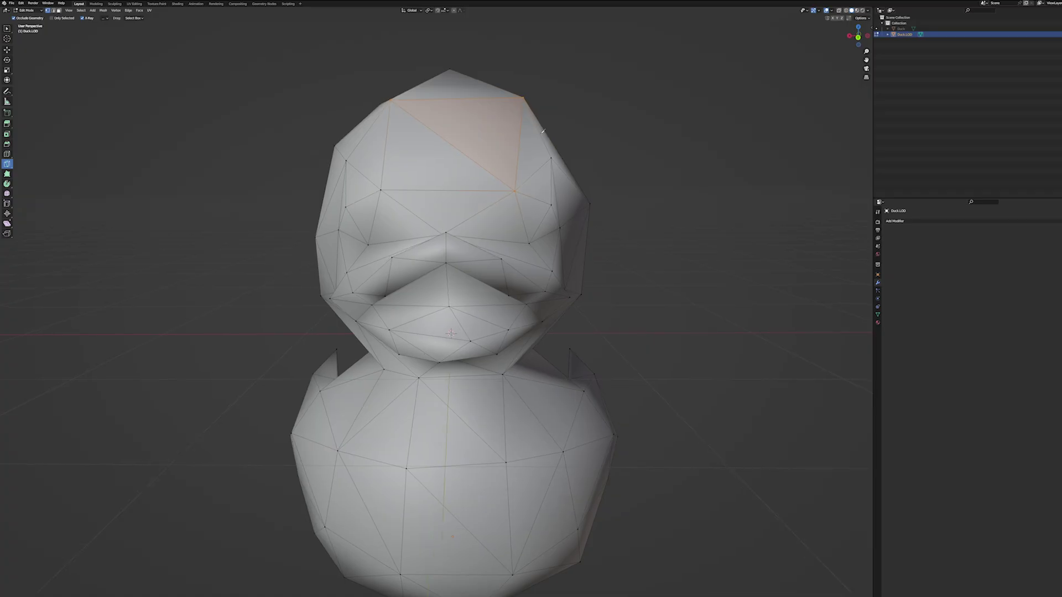
mouse_move(380, 139)
middle_down()
mouse_move(414, 129)
mouse_move(373, 145)
middle_up()
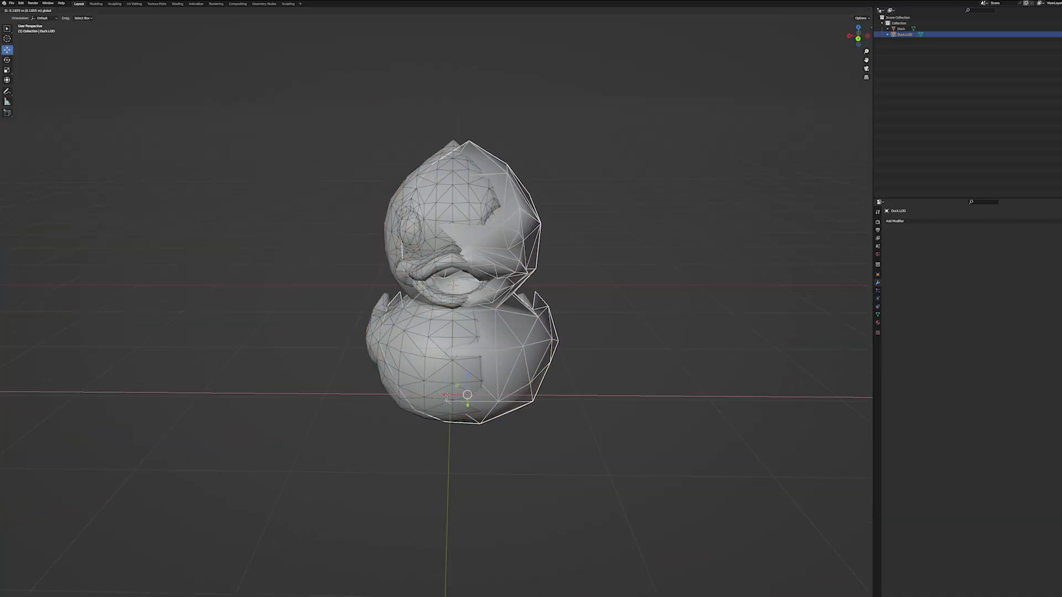
drag(451, 396, 626, 396)
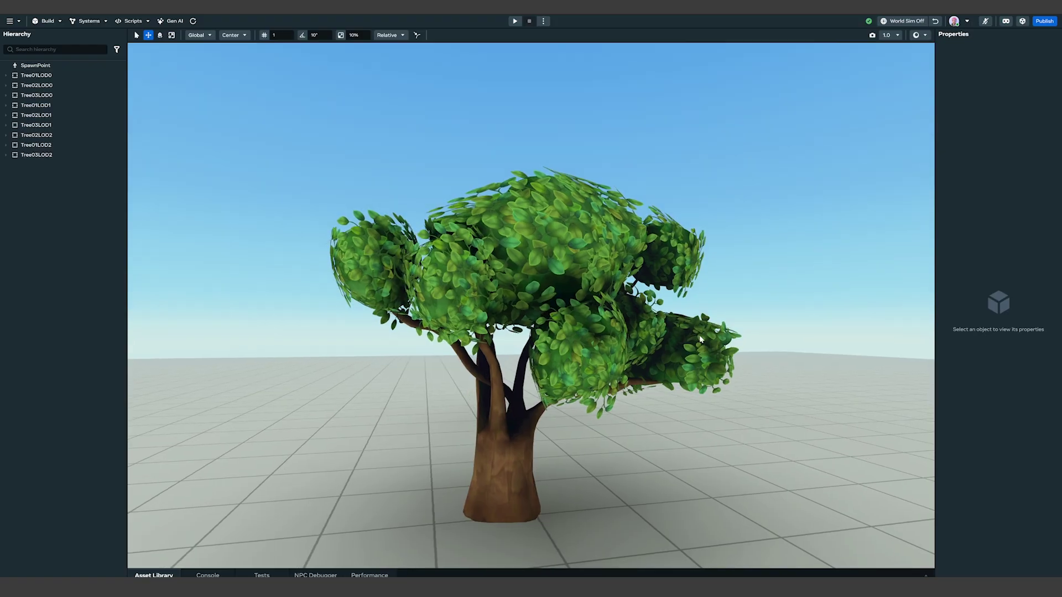
Zoom to the tree, toggle wireframe on and off with Ctrl+Shift+W, then look over the forest
scroll(498, 437, up, 5)
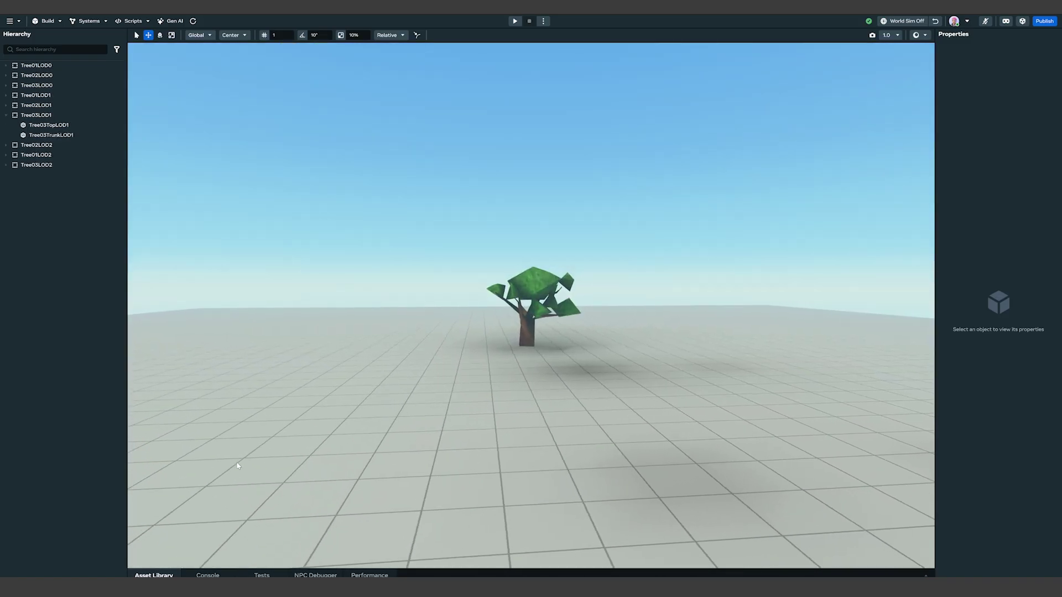
middle_drag(237, 466, 212, 465)
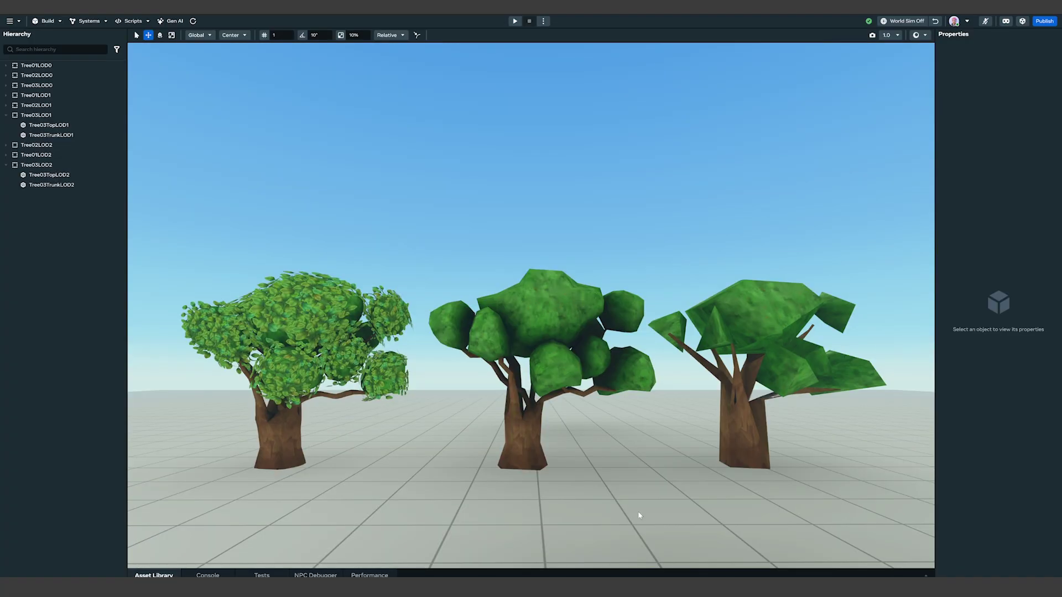
key(ctrl+shift+w)
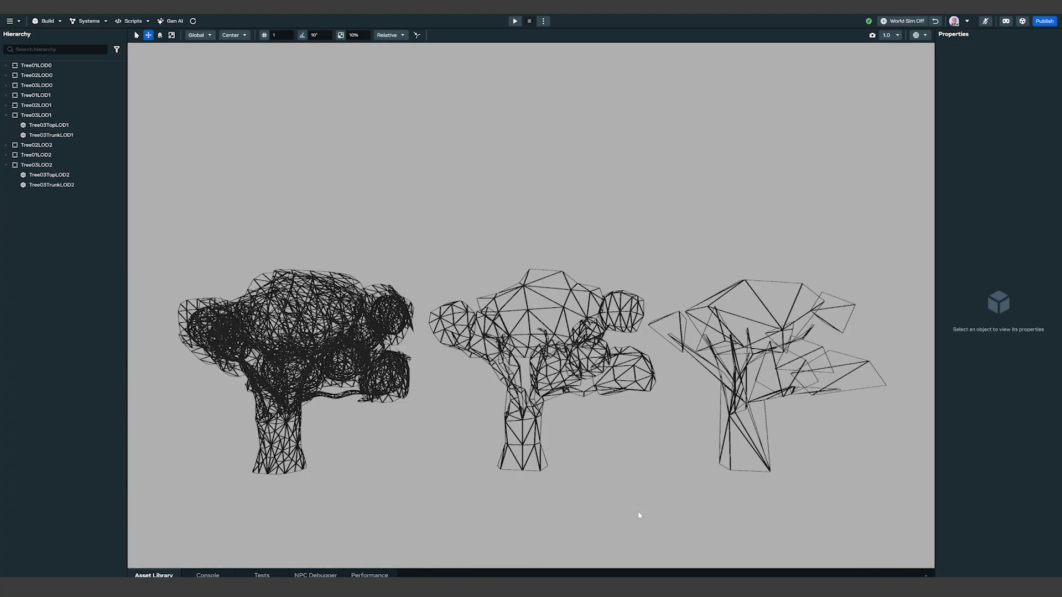
key(ctrl+shift+w)
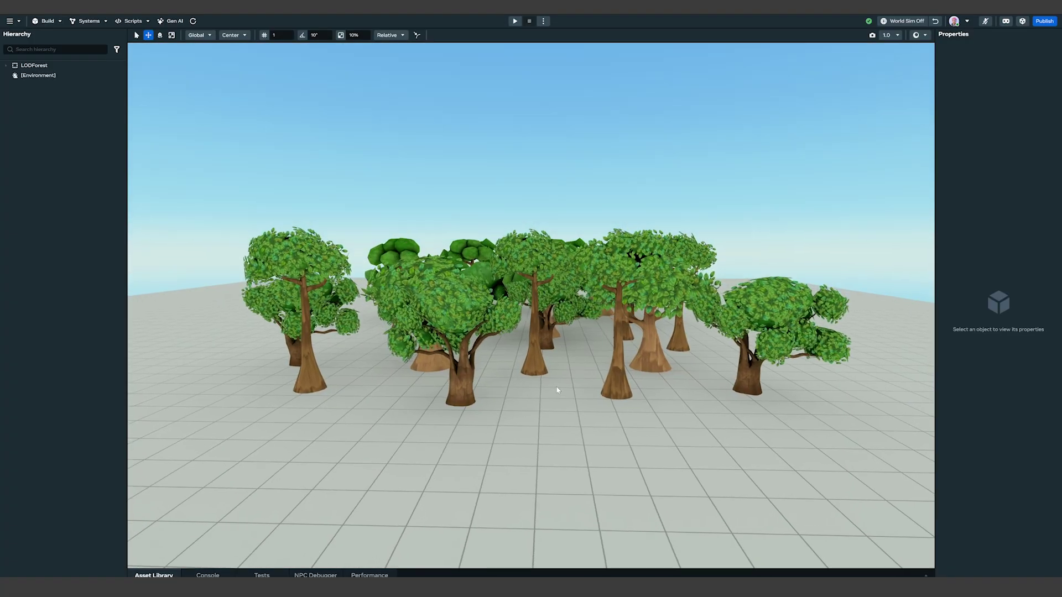
middle_drag(557, 390, 568, 433)
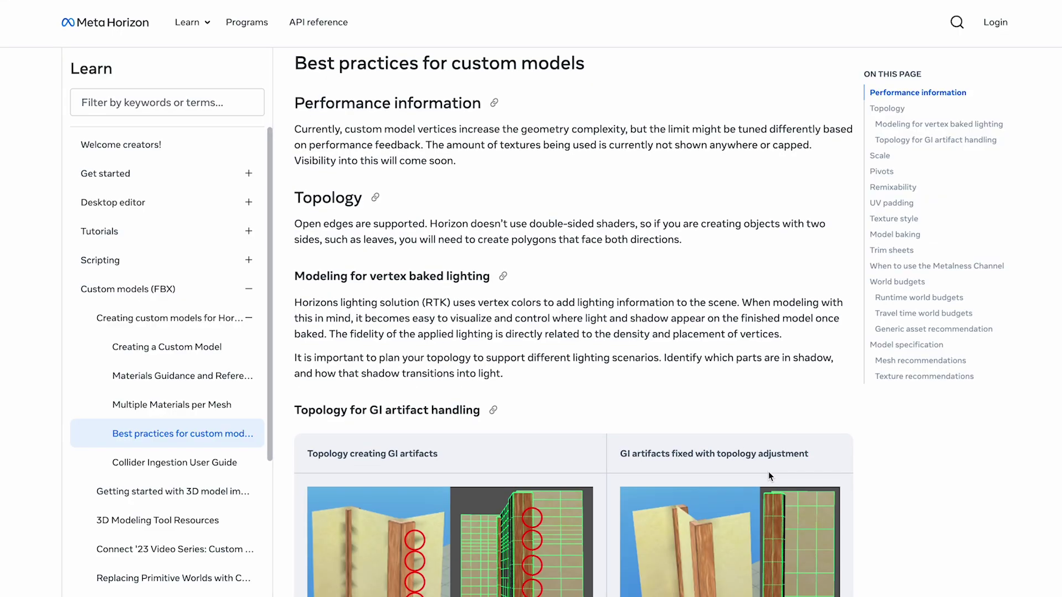
Scroll past Topology, Scale, Pivots, Texture style and Trim sheets down to Metalness Channel
scroll(769, 473, down, 5)
scroll(769, 474, down, 6)
scroll(768, 472, down, 5)
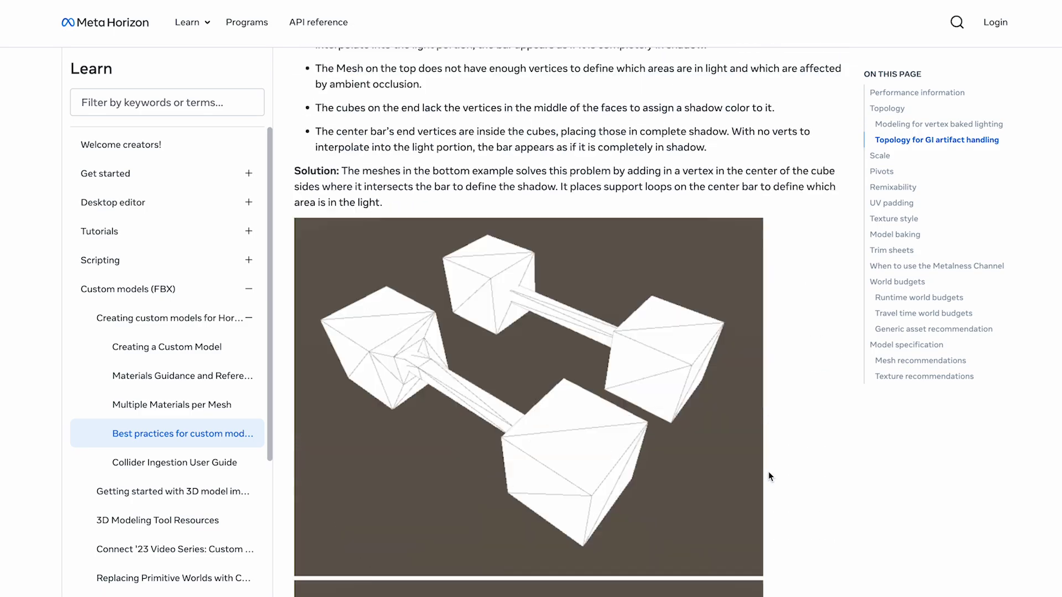
scroll(776, 468, down, 3)
scroll(784, 466, down, 6)
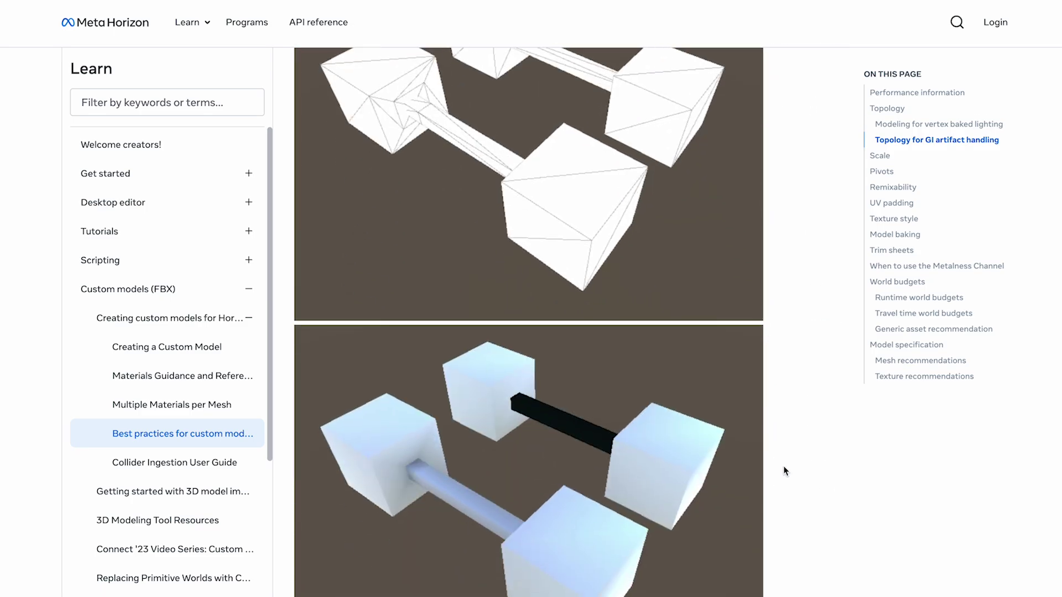
scroll(783, 465, down, 4)
scroll(783, 466, down, 15)
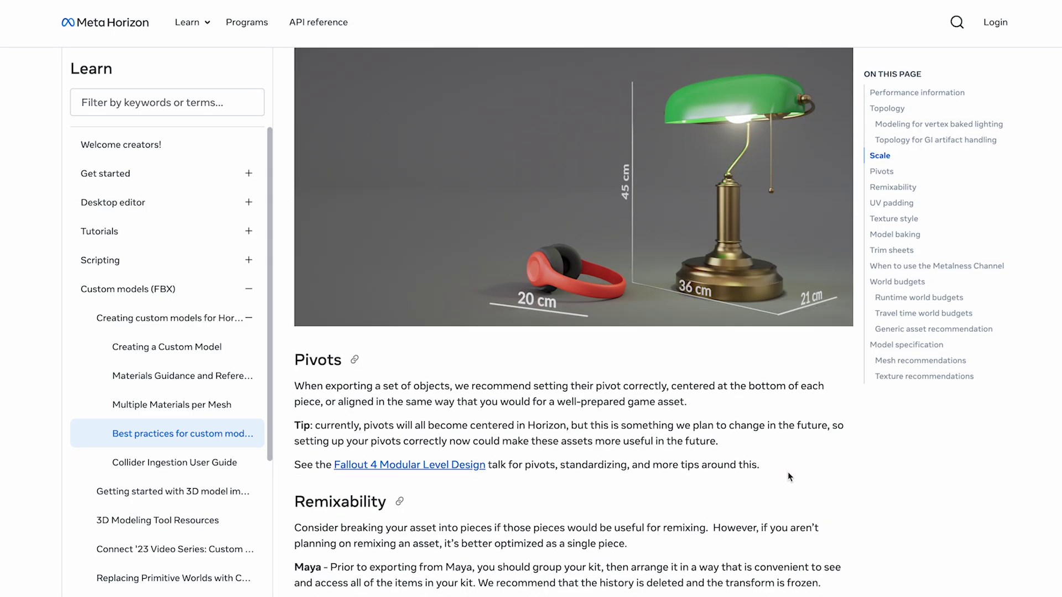
scroll(794, 477, down, 7)
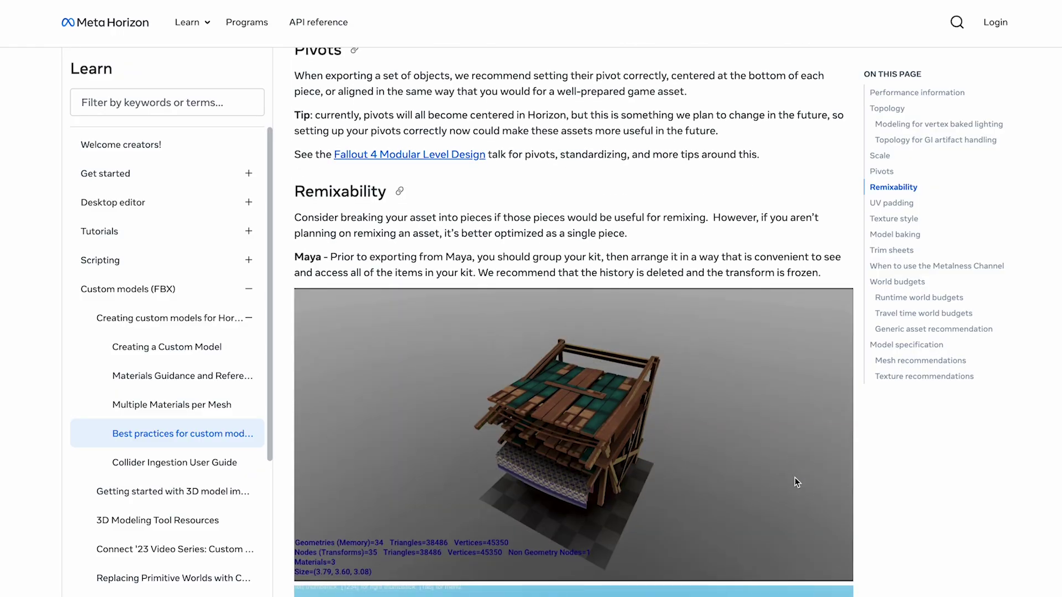
scroll(795, 477, down, 15)
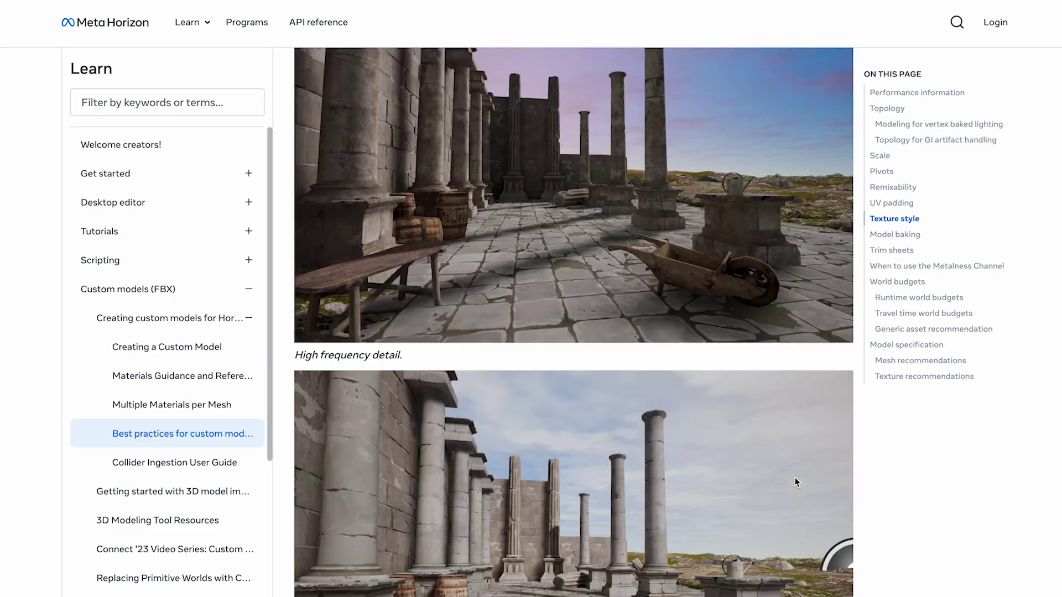
scroll(795, 482, down, 12)
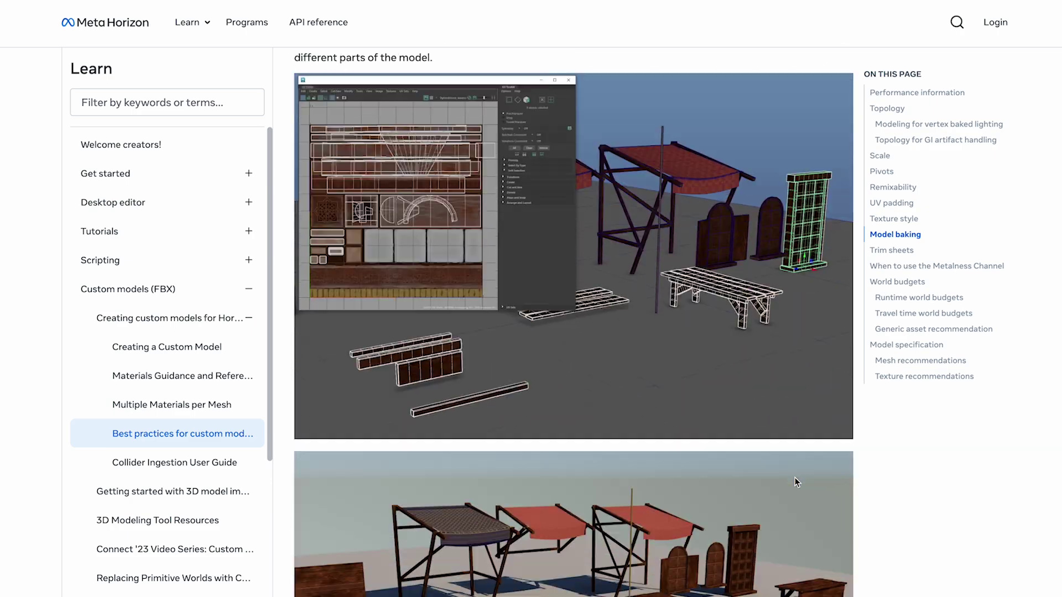
scroll(795, 482, down, 15)
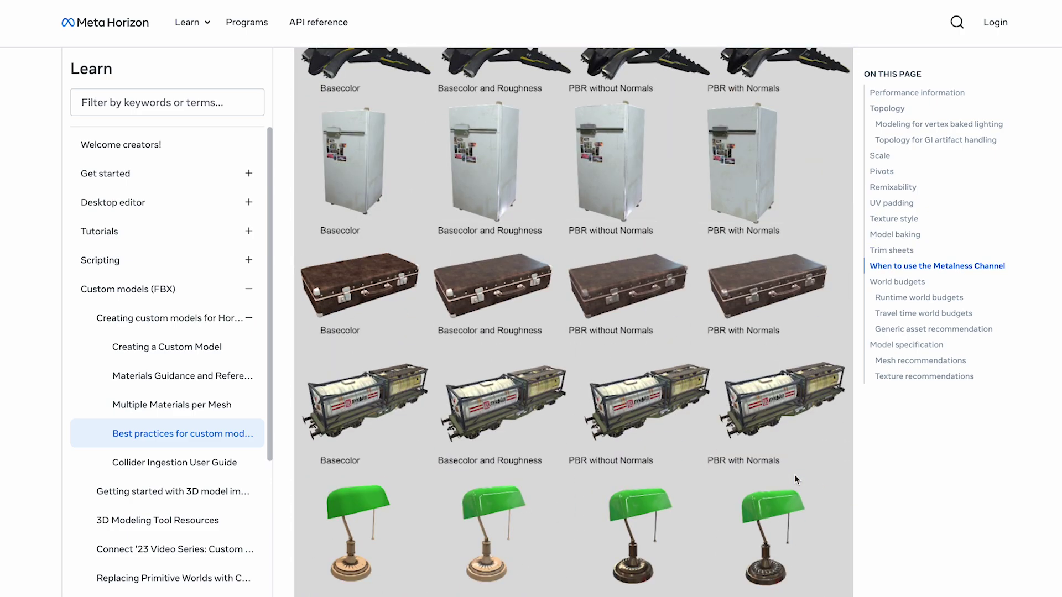